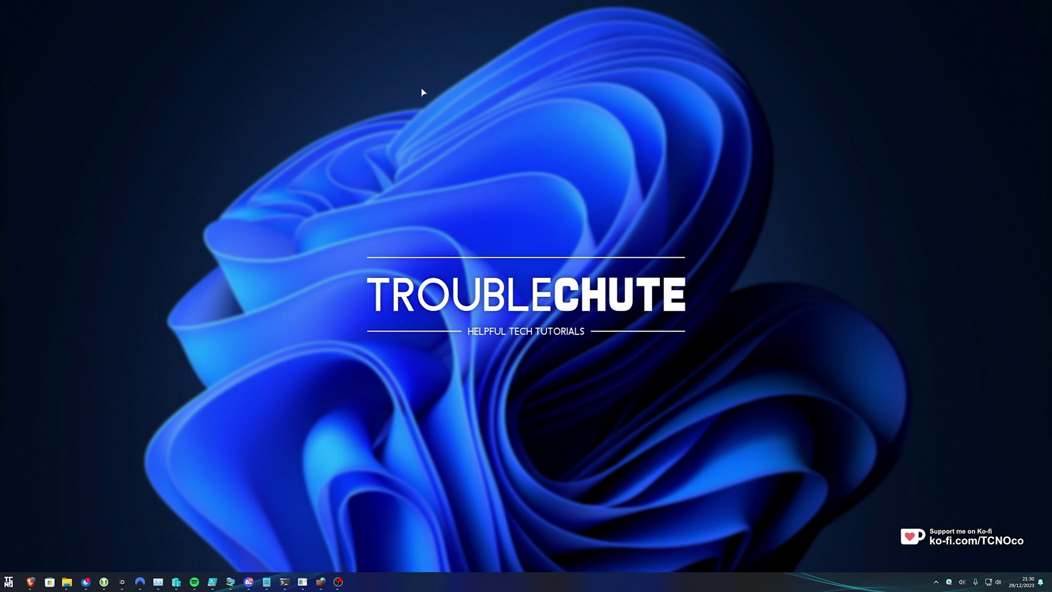
- Go to Time & language > Date & time and keep the time zone on Harare, Pretoria
key("super+i")
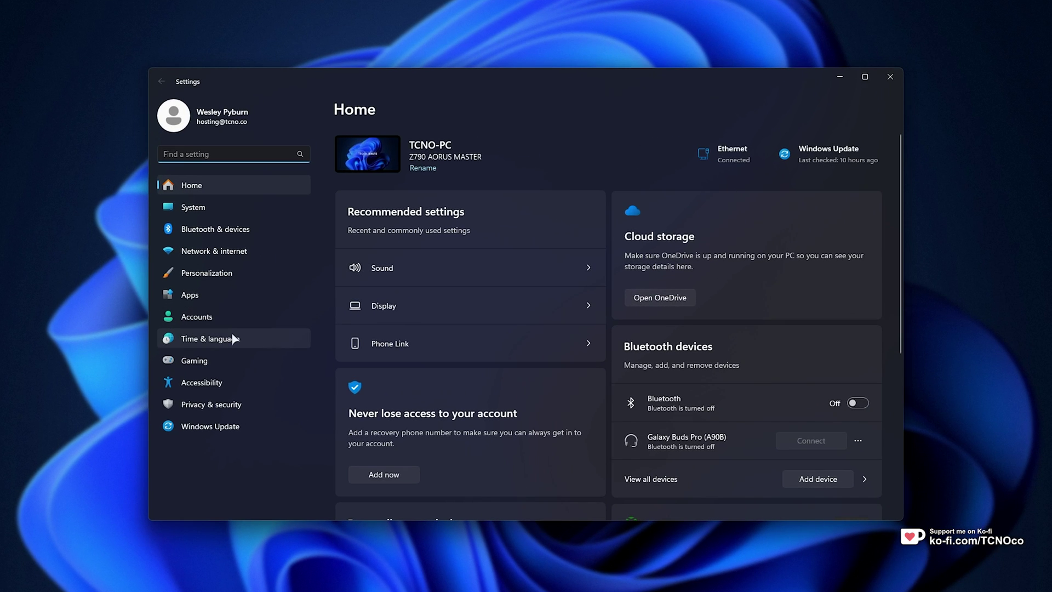
left_click(233, 338)
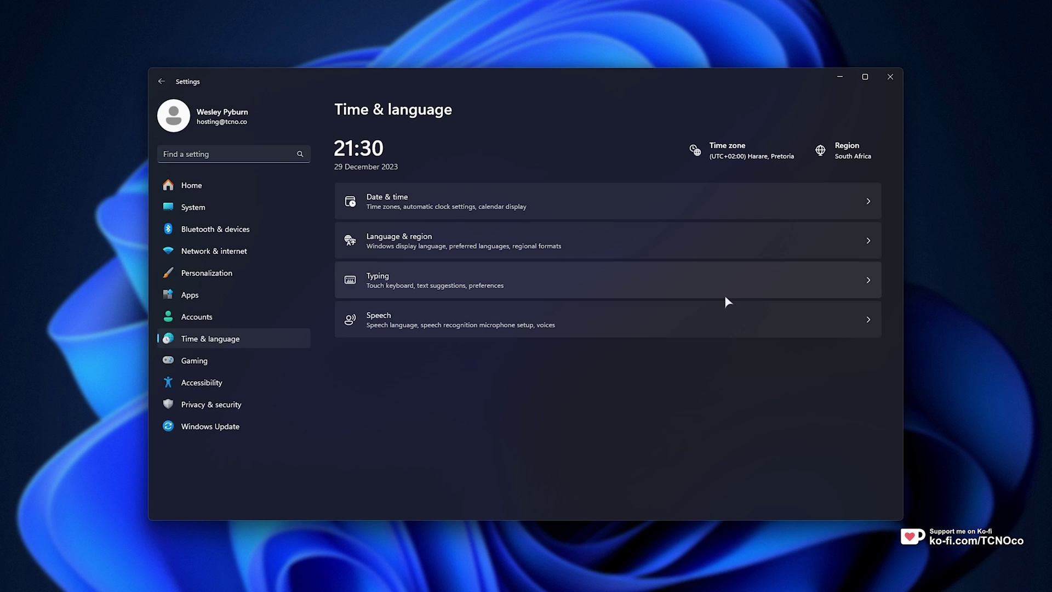
left_click(645, 201)
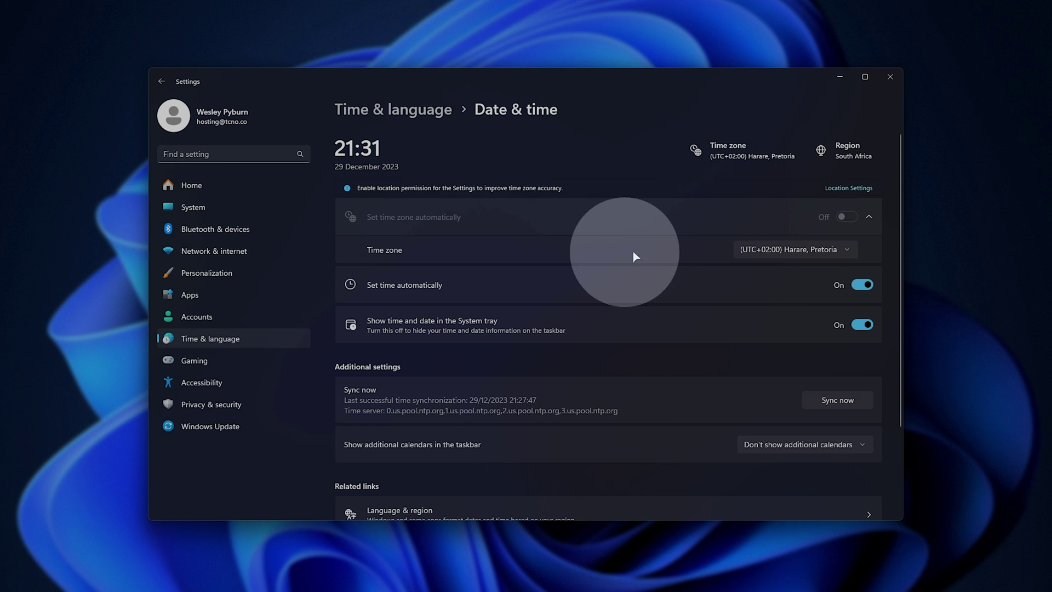
left_click(780, 249)
left_click(780, 249)
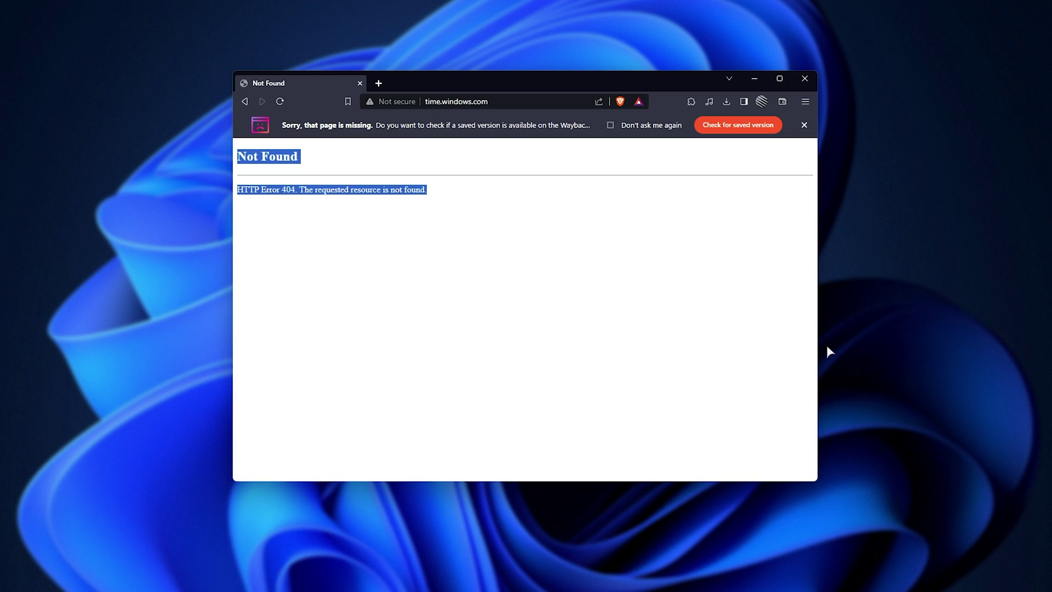
- Clear the text selection on the time.windows.com 404 Not Found page
left_click(401, 175)
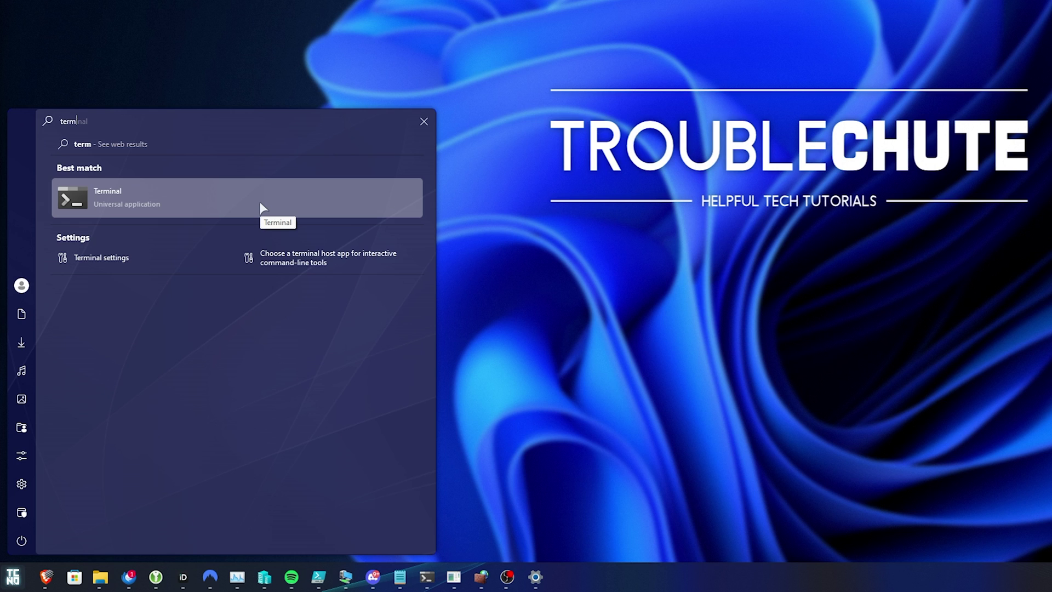
- Launch Terminal as administrator and run w32tm /resync
right_click(265, 205)
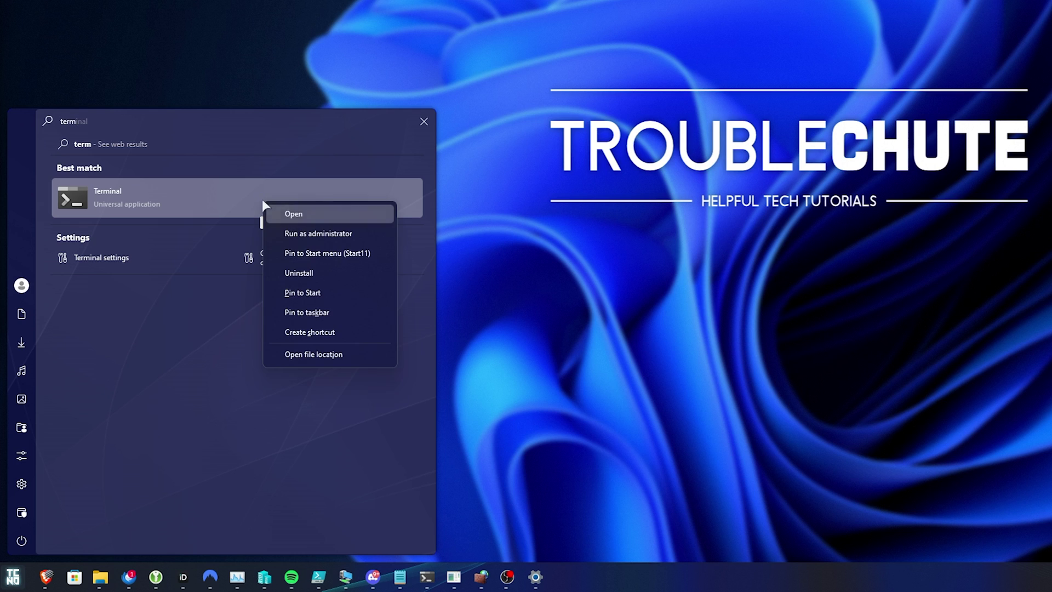
left_click(347, 234)
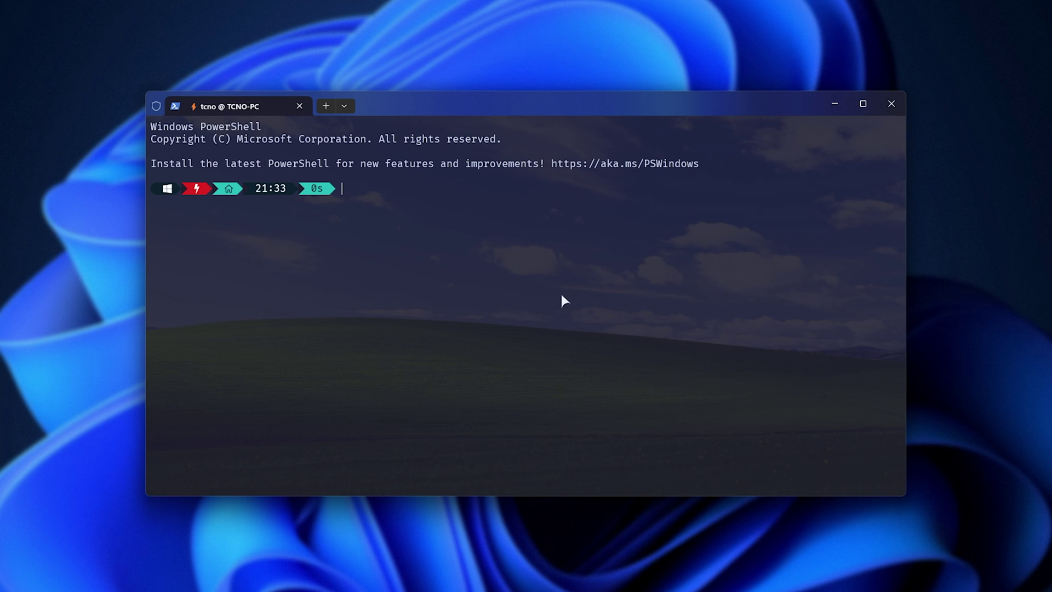
type("w32tm /resync")
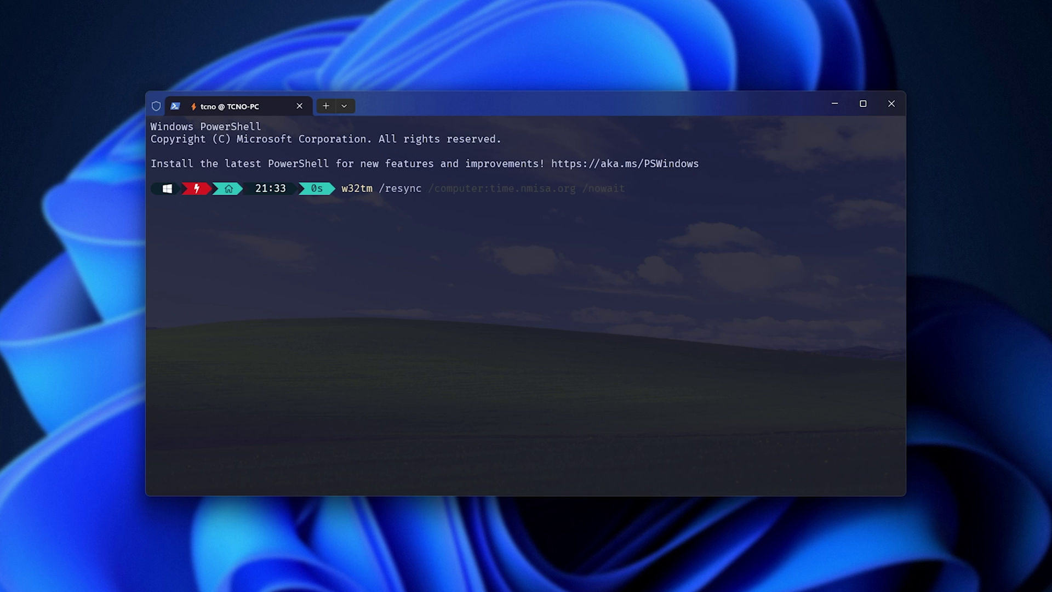
key("Return")
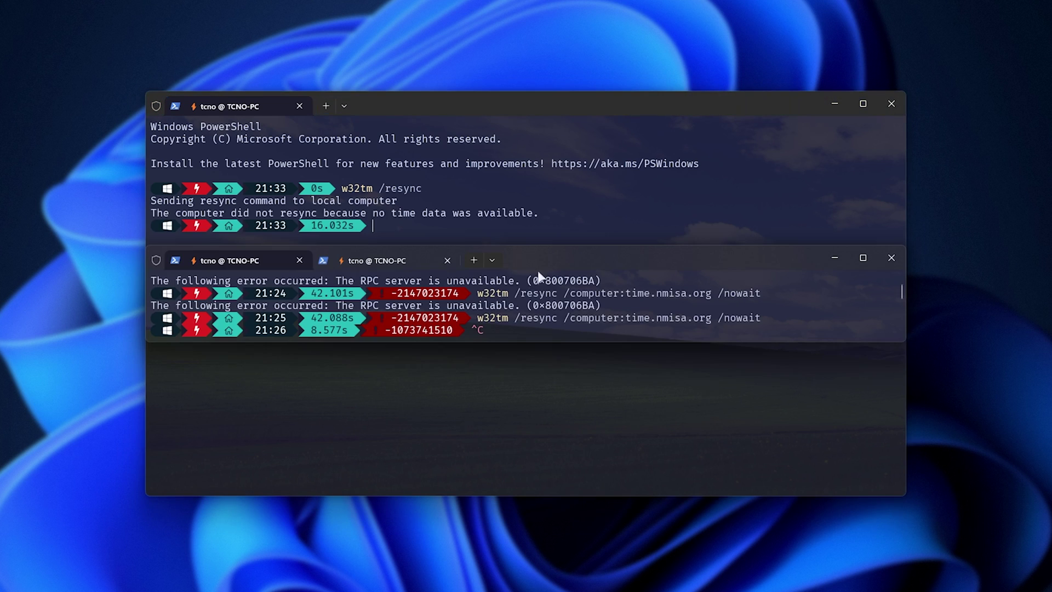
- Copy the w32tm /resync /computer:time.nmisa.org /nowait command onto the new prompt
left_click_drag(154, 285, 523, 280)
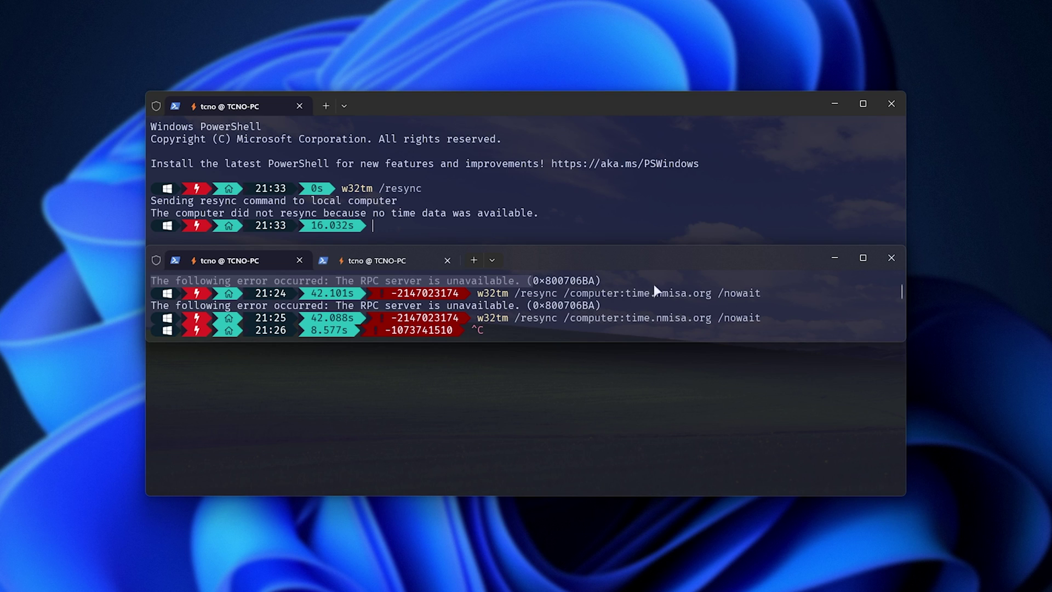
left_click(711, 292)
left_click_drag(760, 295, 477, 296)
key("ctrl+c")
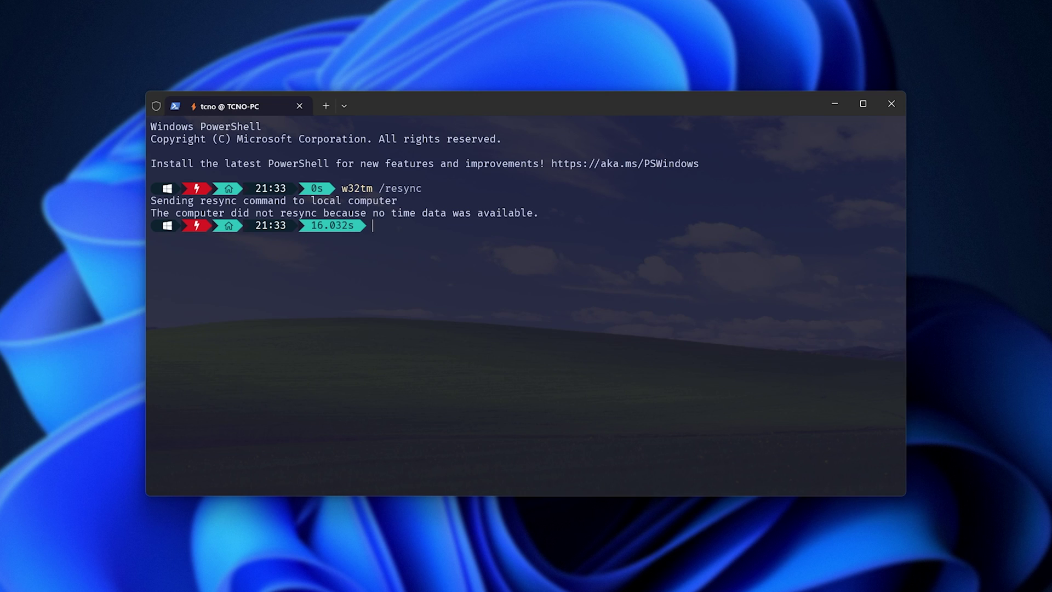
left_click(390, 283)
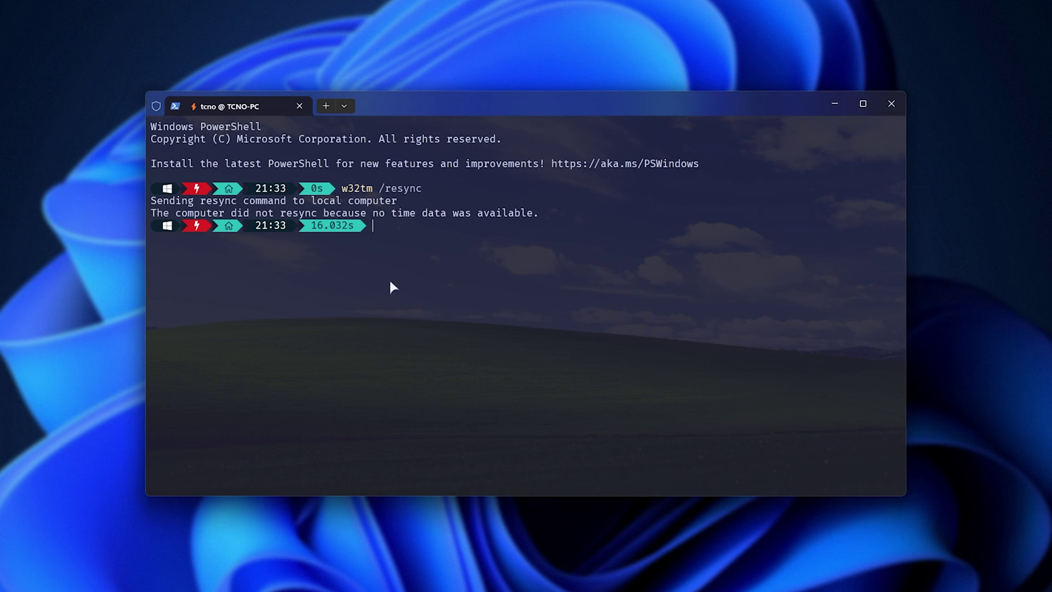
key("ctrl+v")
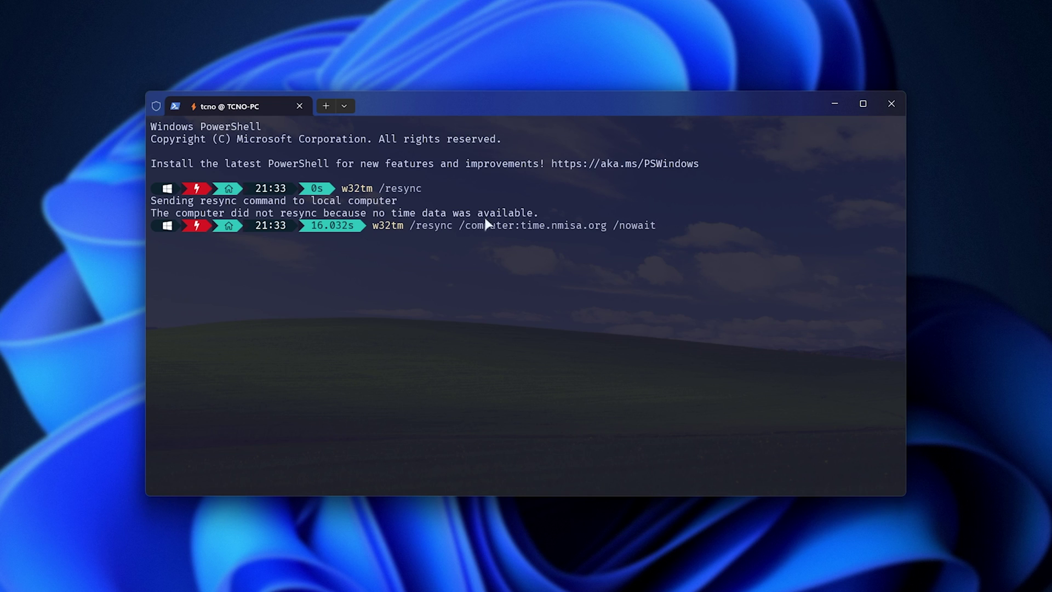
left_click_drag(520, 228, 607, 226)
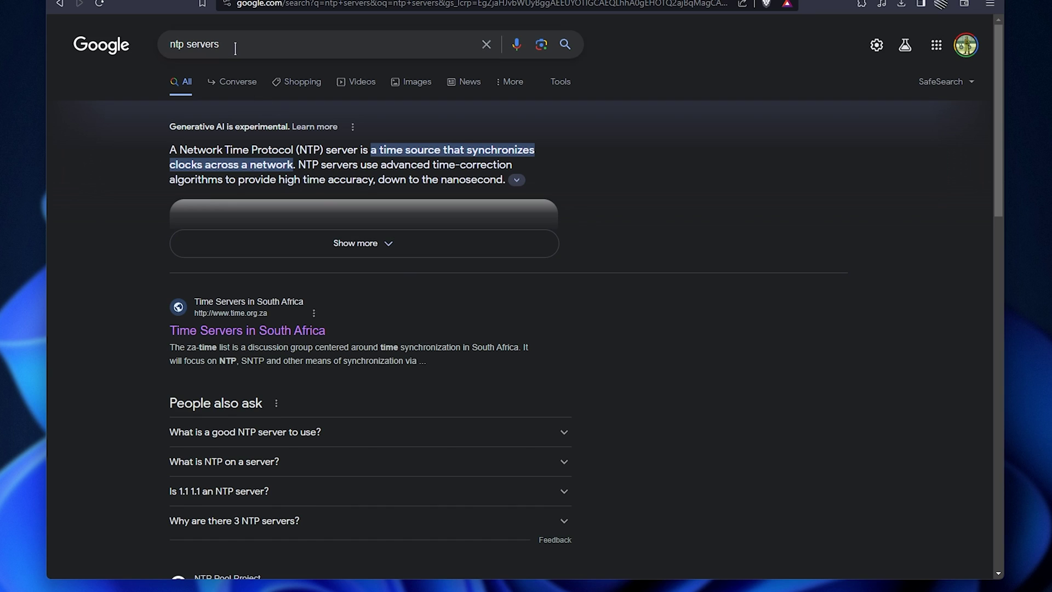
left_click_drag(235, 49, 166, 47)
- Open the Time Servers in South Africa result and select time.nmisa.org under Stratum-1
left_click_drag(144, 301, 438, 362)
left_click(438, 361)
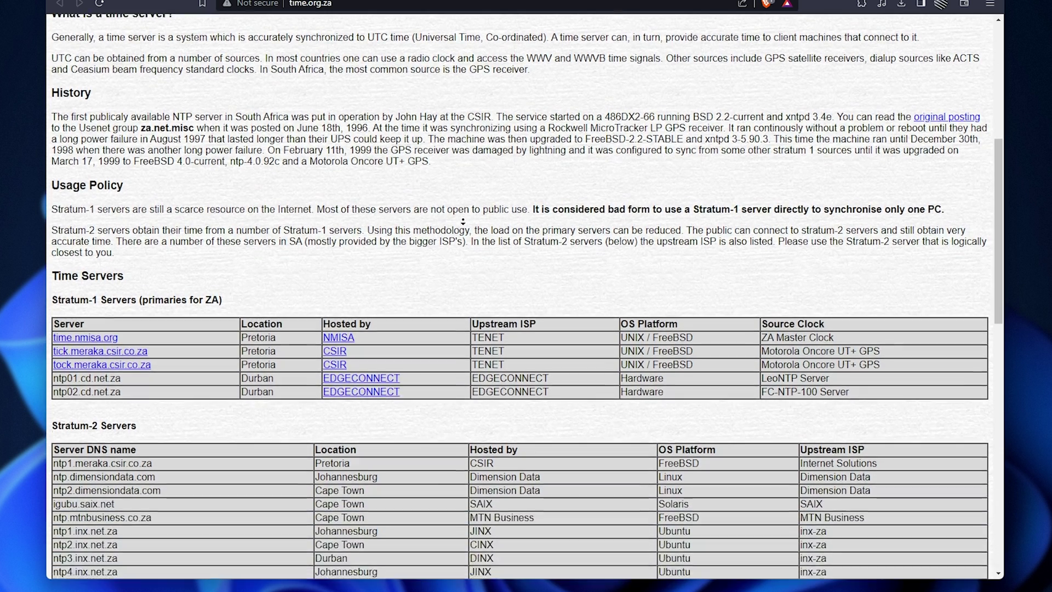
scroll(171, 286, "down", 1)
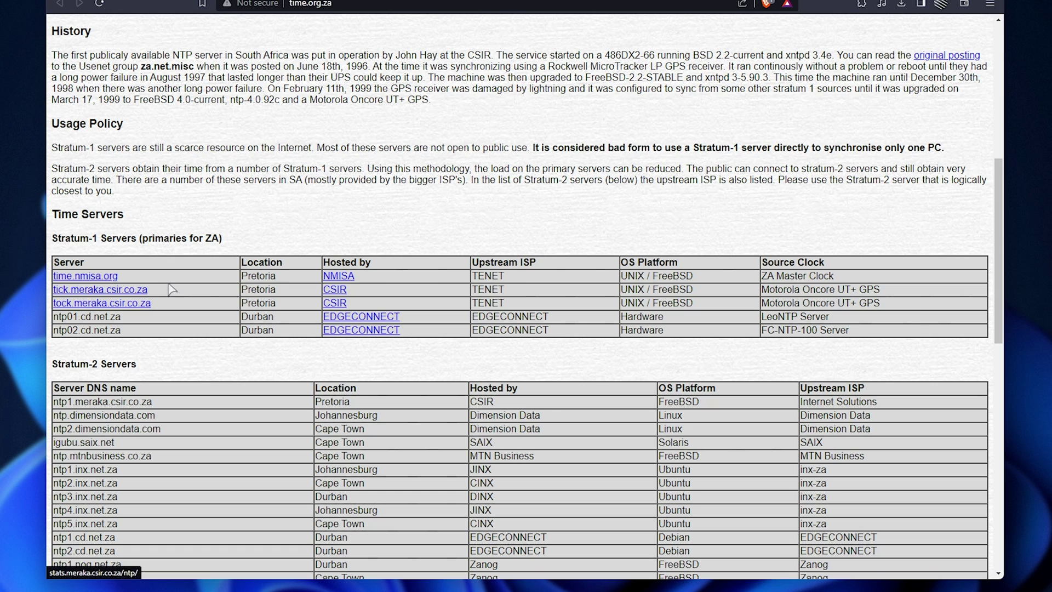
left_click_drag(133, 276, 53, 276)
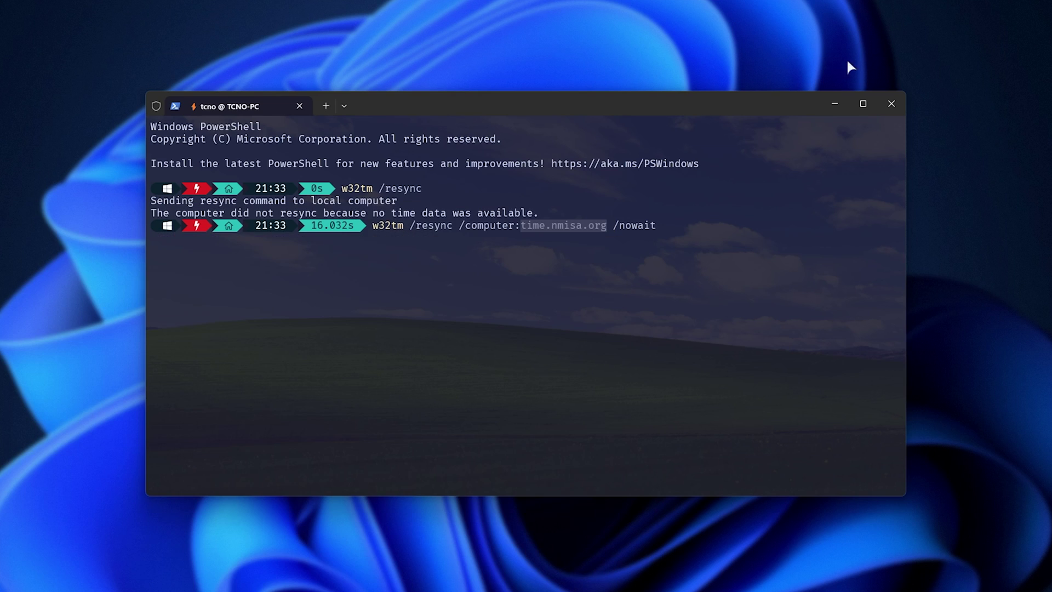
- Run w32tm /resync /computer:time.nmisa.org /nowait and copy the time.nmisa.org host name
left_click(582, 217)
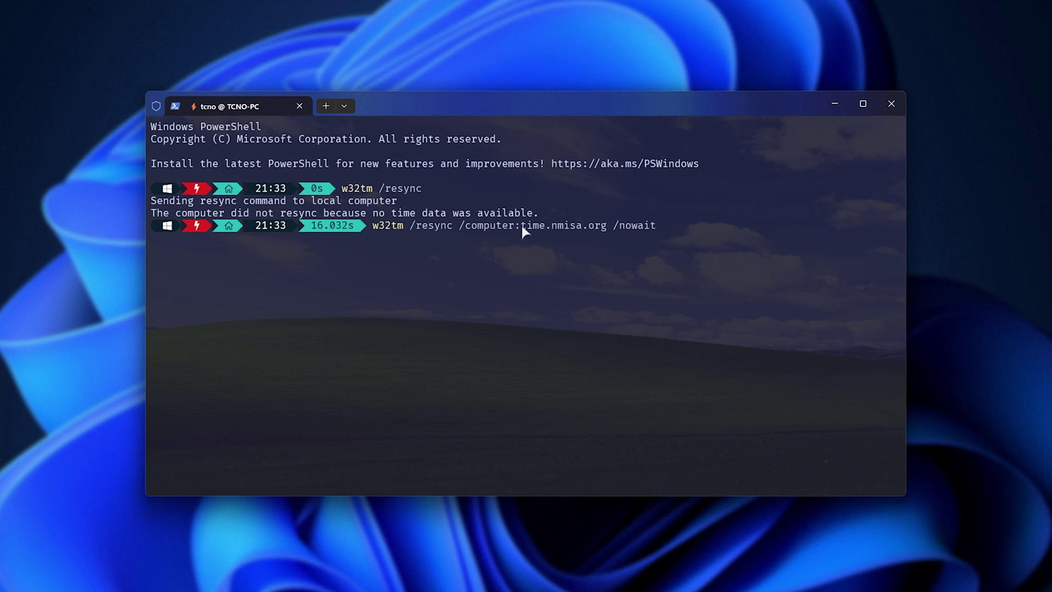
left_click_drag(521, 226, 610, 225)
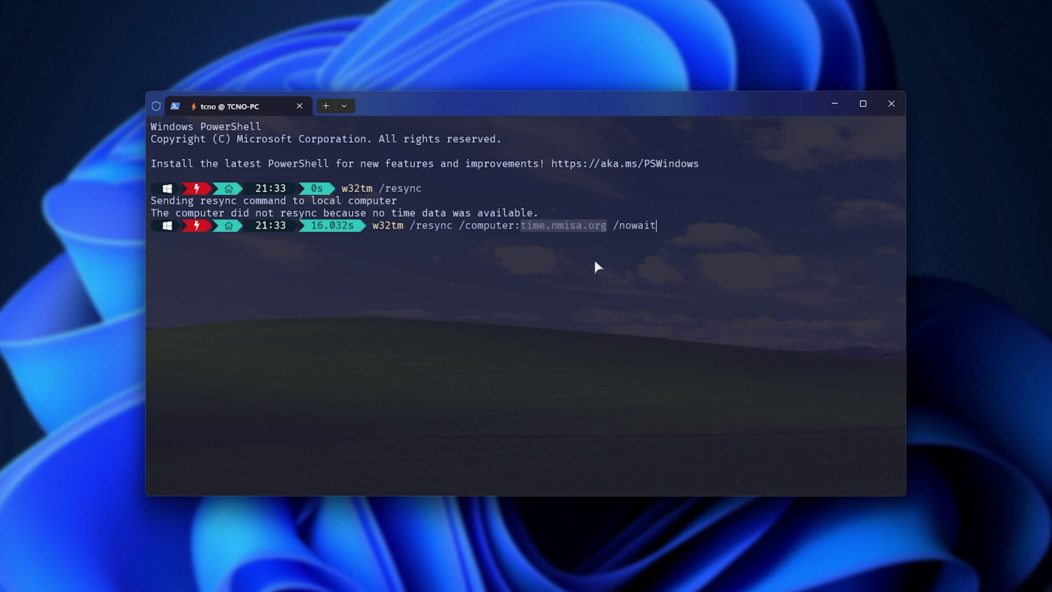
left_click(614, 249)
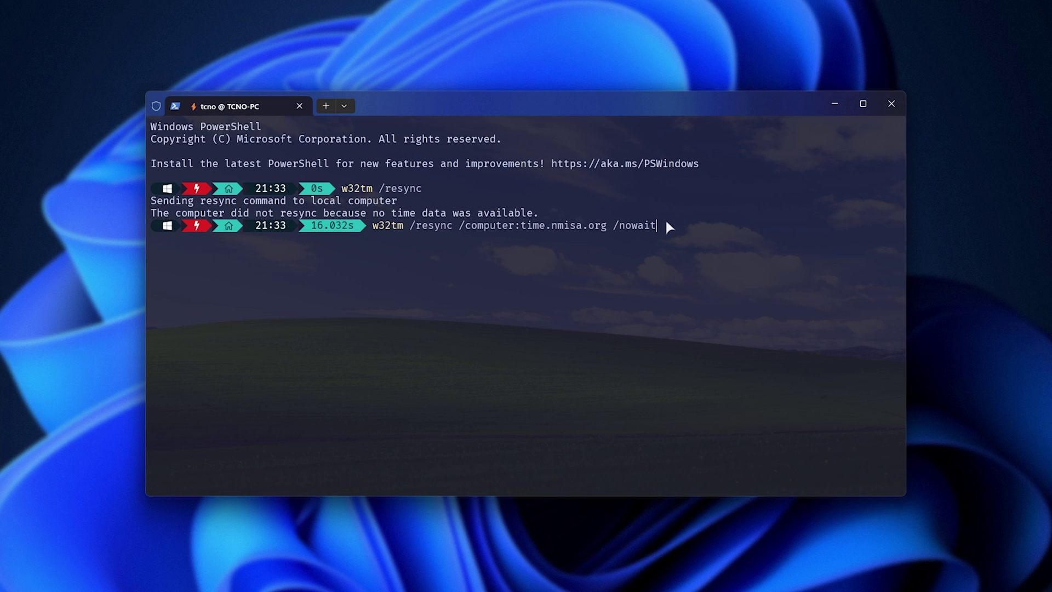
key("Return")
left_click_drag(521, 225, 611, 226)
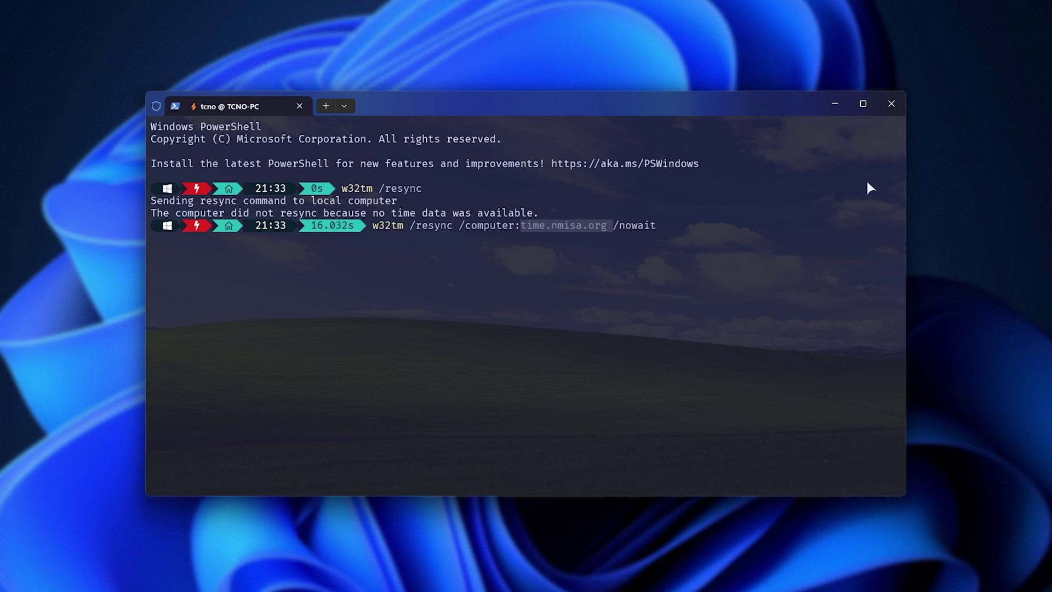
right_click(625, 345)
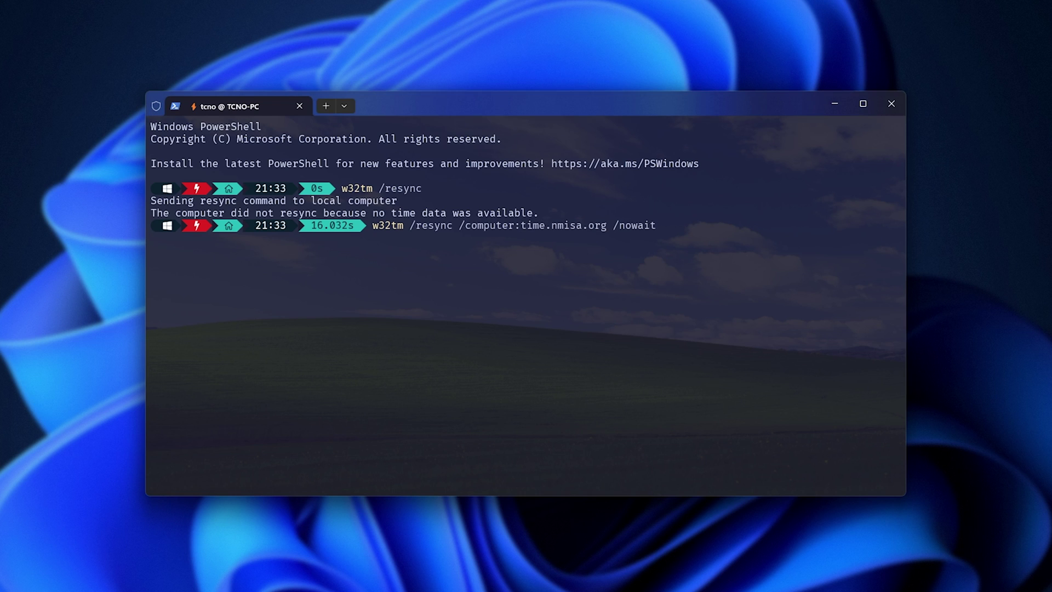
- Stop the Windows Time service with net stop w32time
left_click(510, 295)
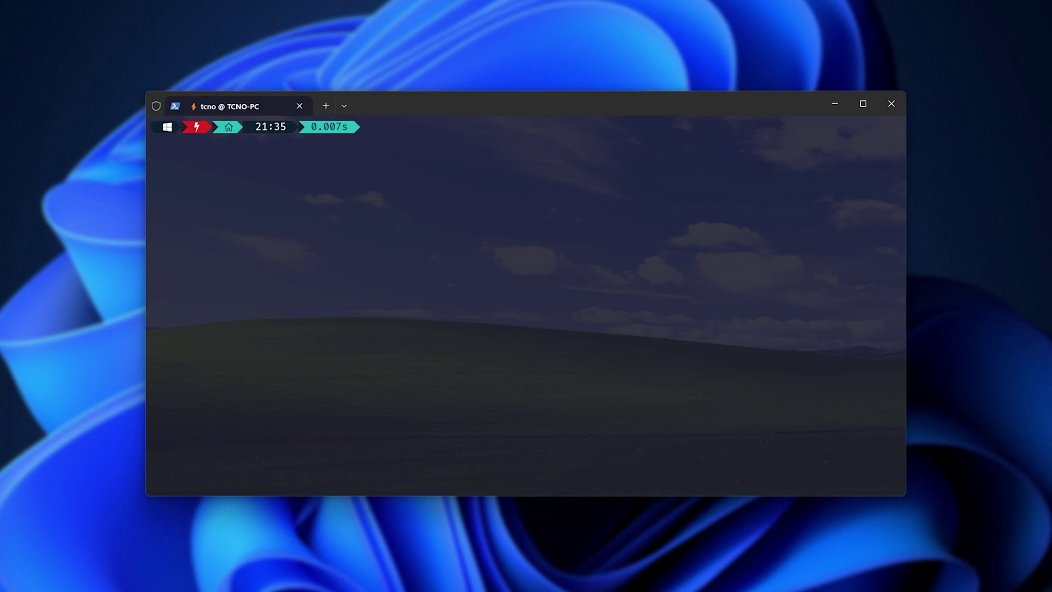
left_click(667, 244)
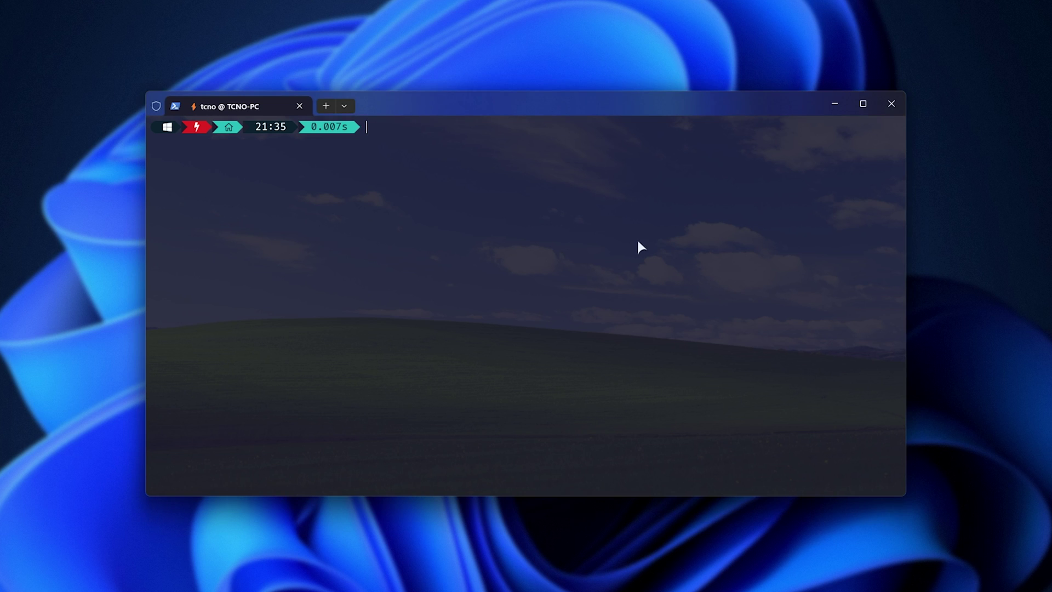
key("ctrl+v")
left_click_drag(368, 126, 415, 126)
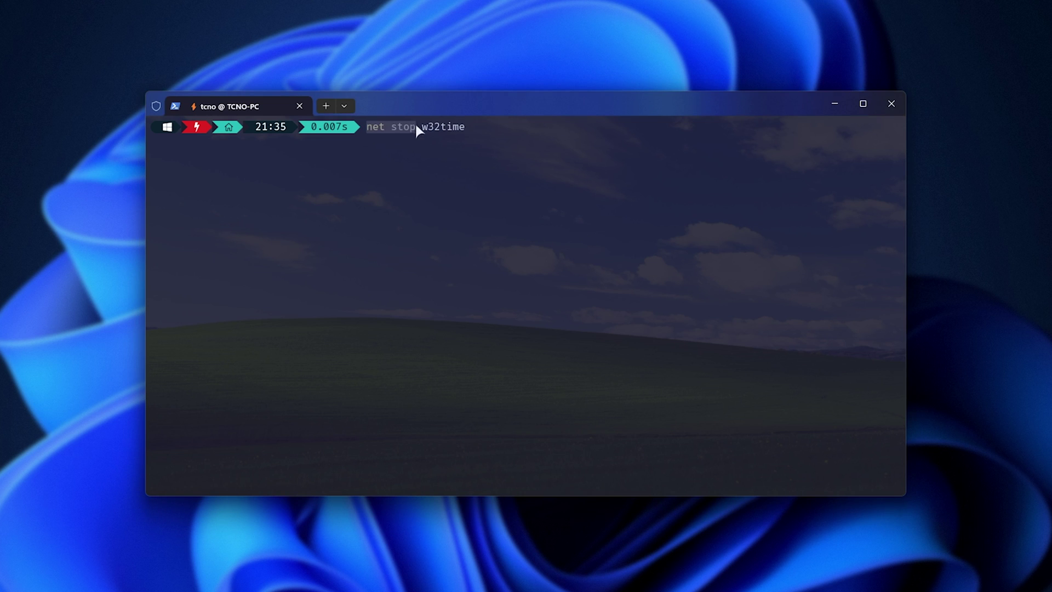
left_click(468, 127)
key("Return")
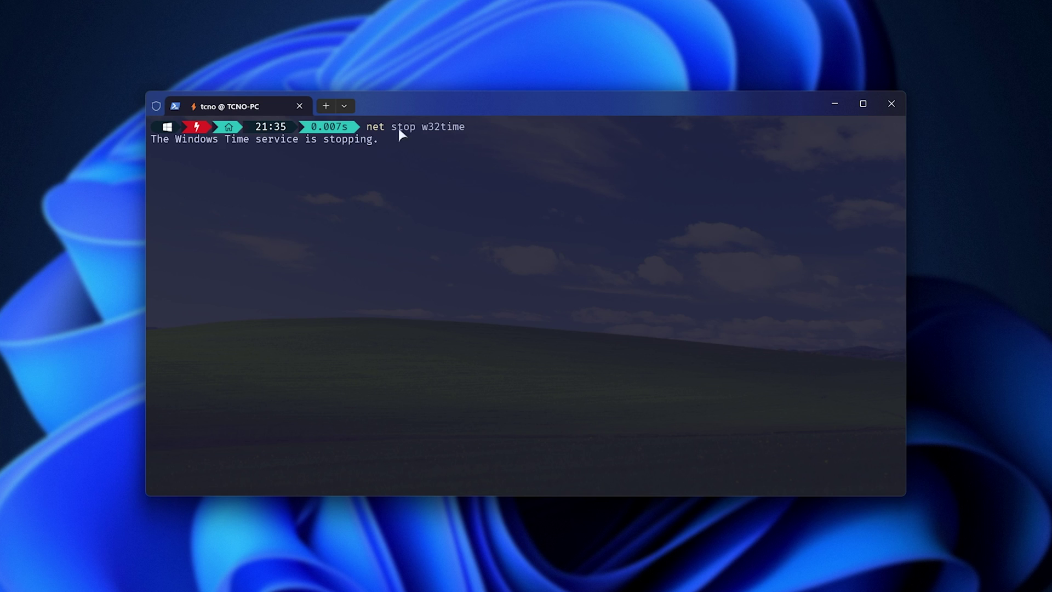
- Configure w32time with a manual peer list of the four us.pool.ntp.org servers
left_click(421, 217)
key("ctrl+v")
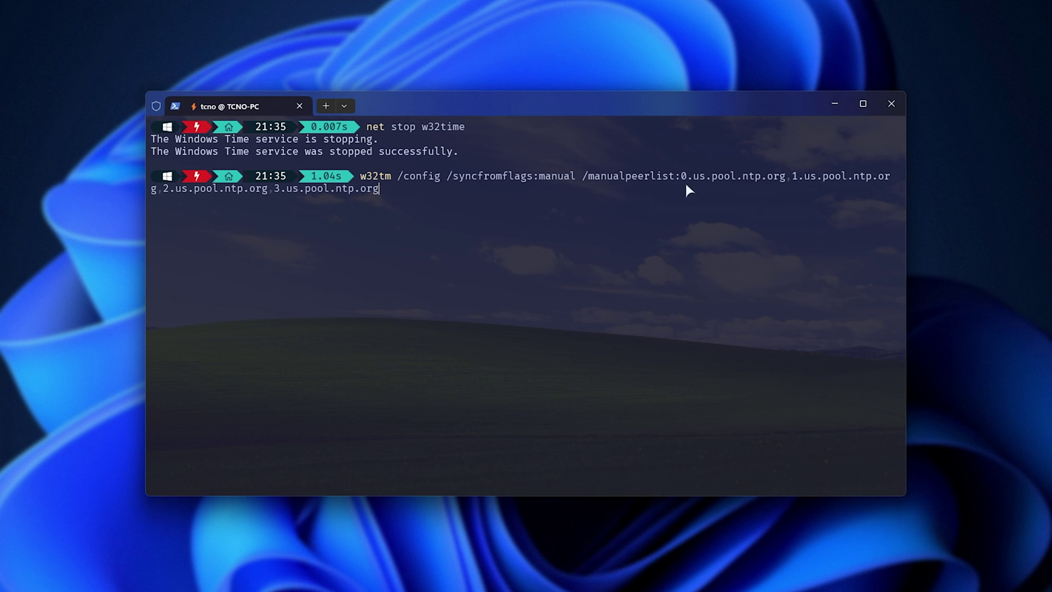
left_click_drag(682, 176, 762, 176)
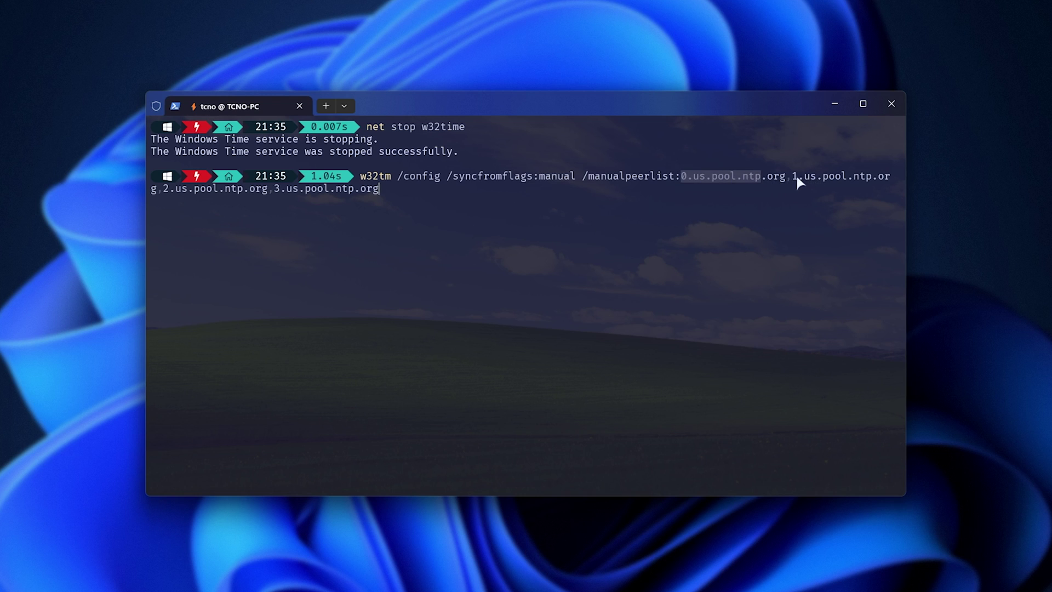
left_click_drag(381, 189, 288, 188)
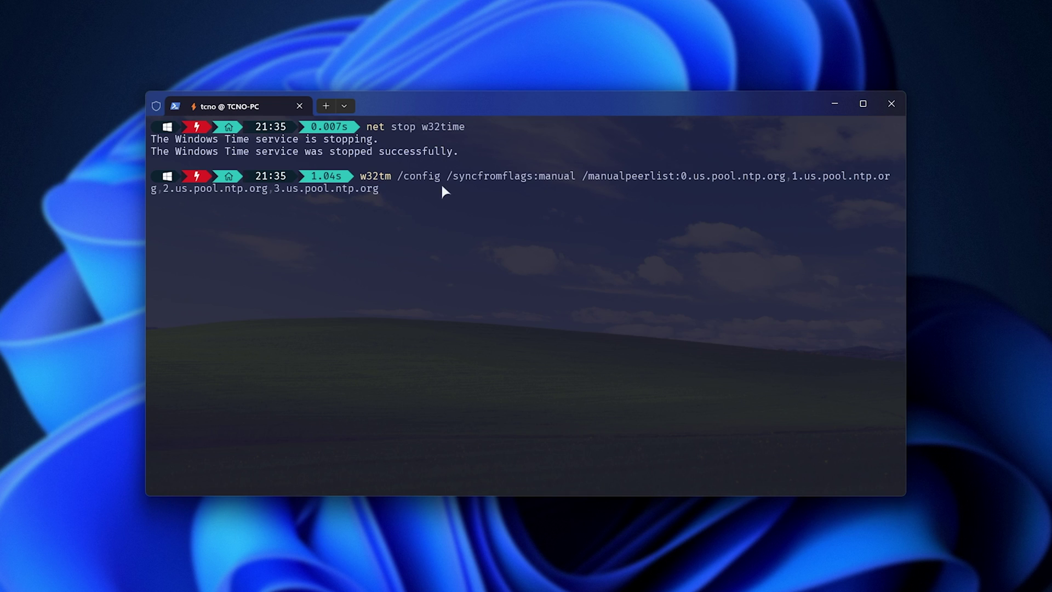
key("Return")
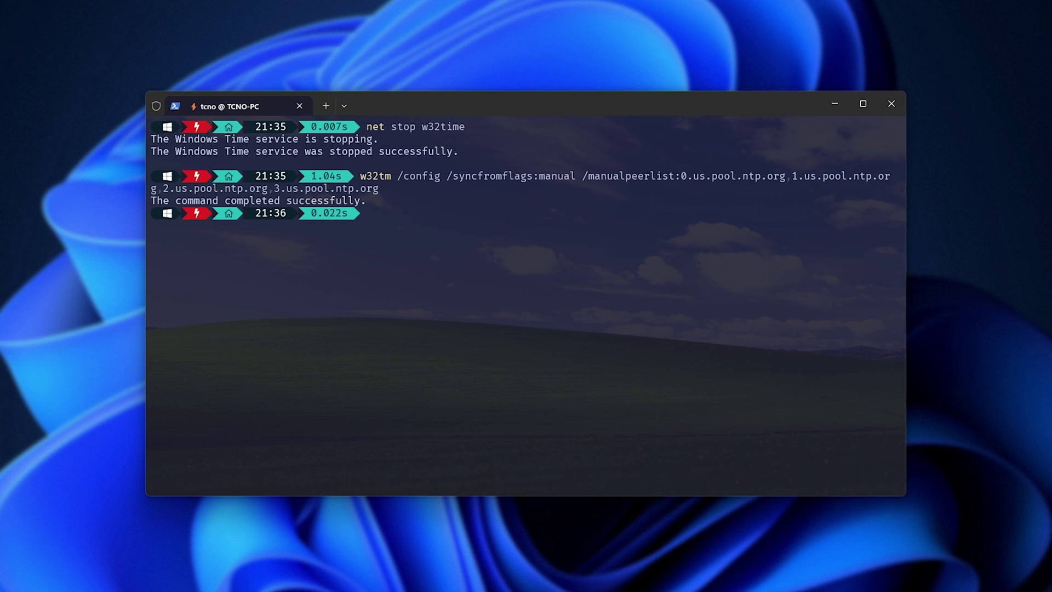
- Mark the clock reliable with w32tm /config /reliable:yes and restart w32time
right_click(500, 213)
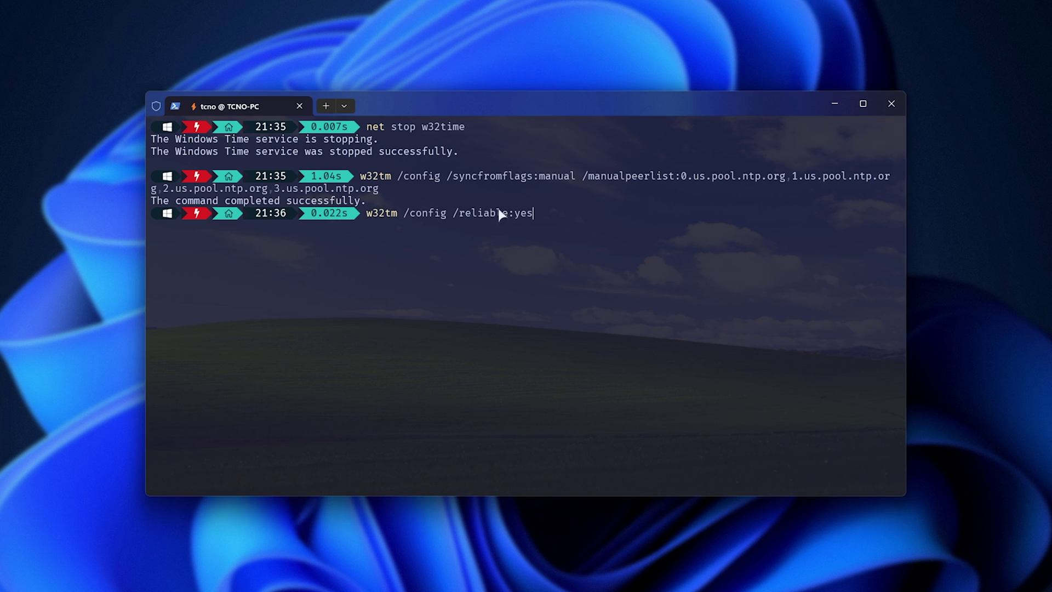
key("Return")
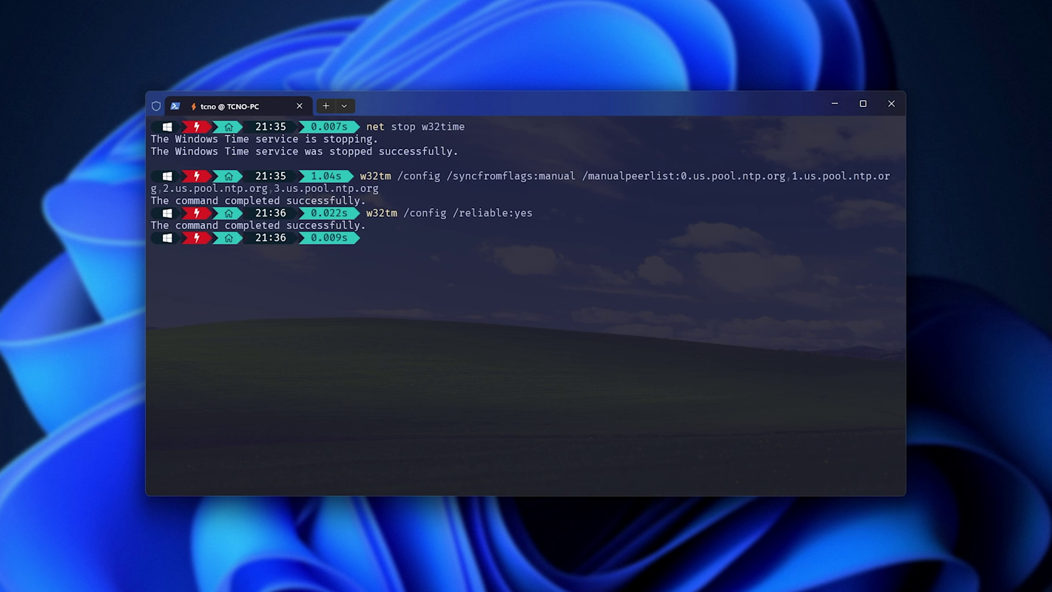
right_click(631, 354)
key("Return")
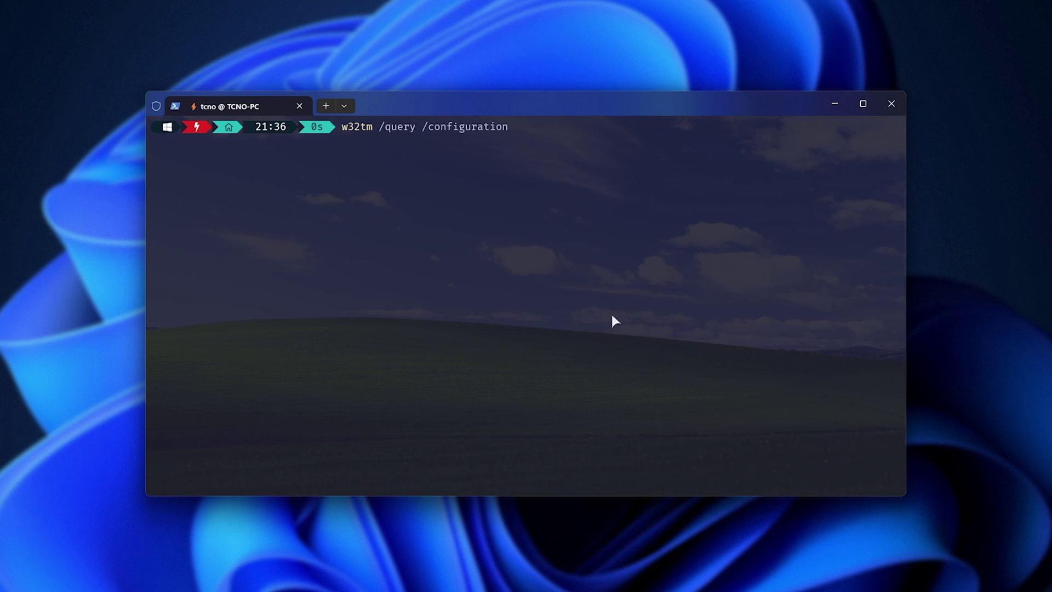
- Query w32tm configuration and status, highlighting the 21:36:15 last sync time and Precision line
key("Return")
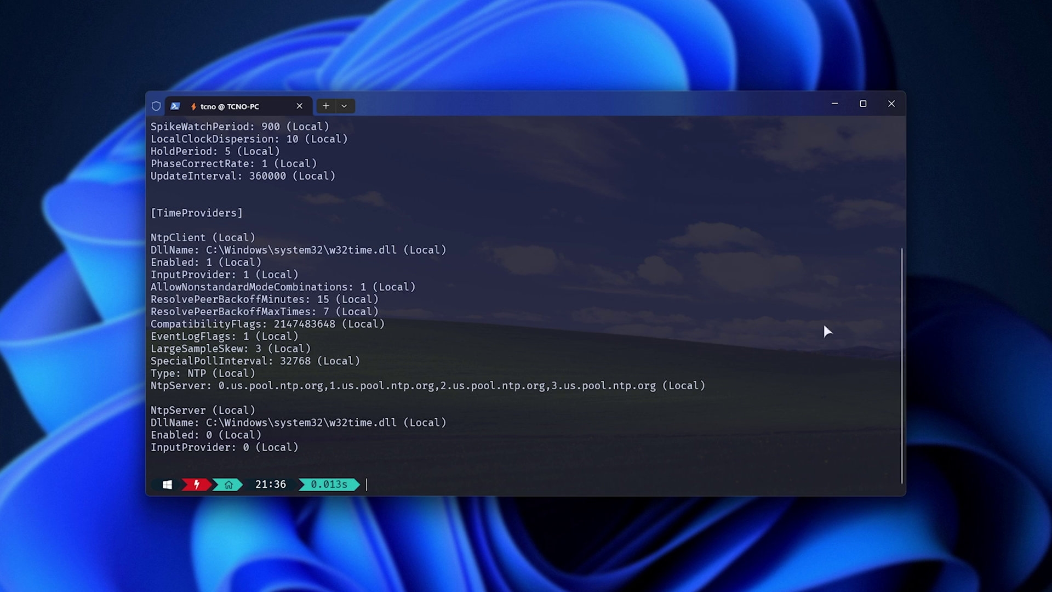
type("w32tm /query /status")
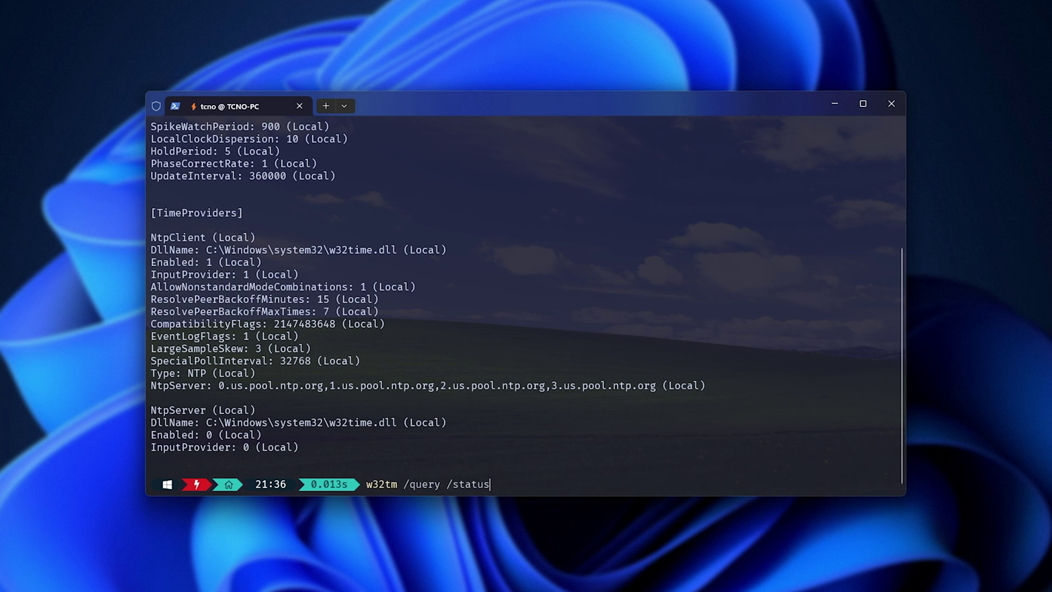
key("Return")
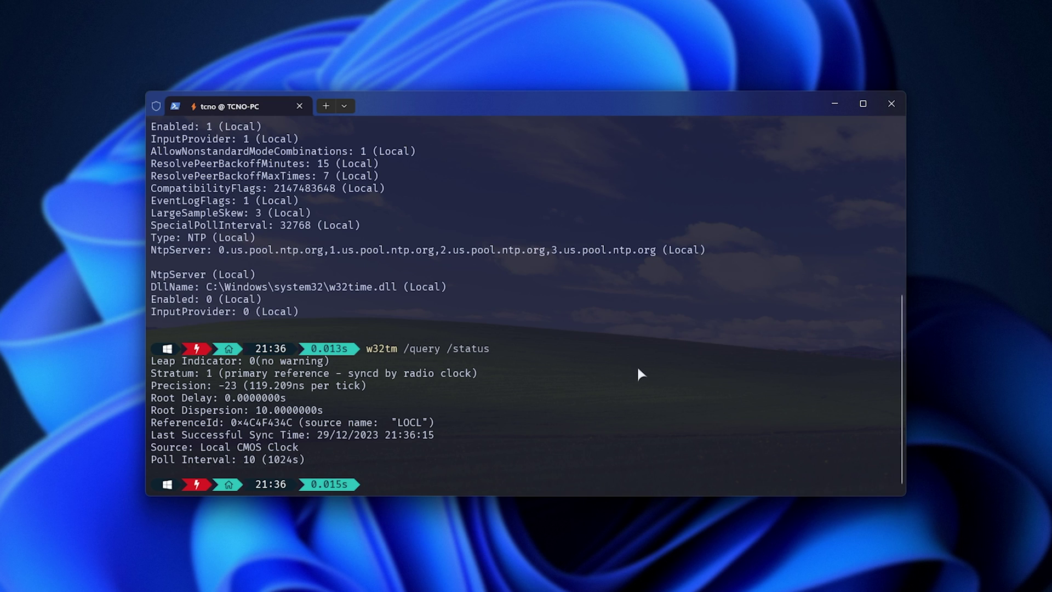
left_click_drag(441, 434, 386, 432)
left_click_drag(366, 385, 153, 382)
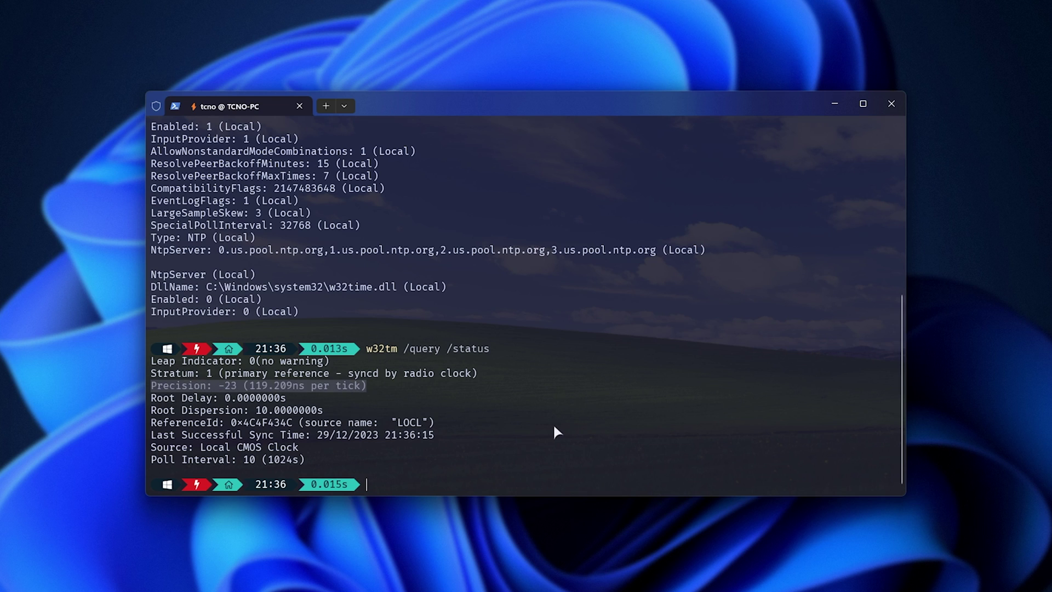
left_click(630, 400)
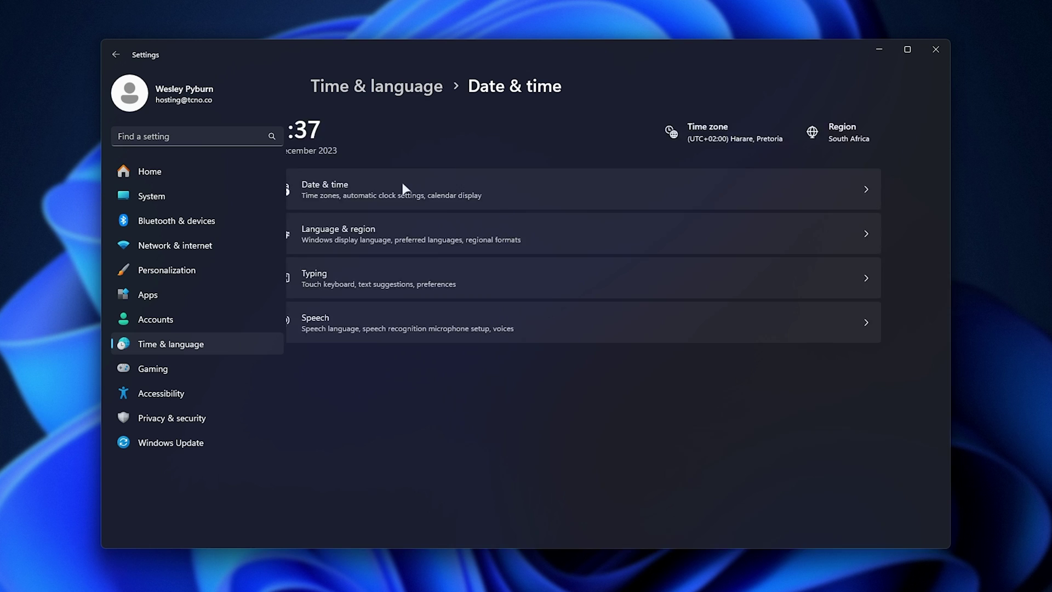
- Scroll the Date & time page to review the us.pool.ntp.org servers and sync details
scroll(397, 264, "down", 3)
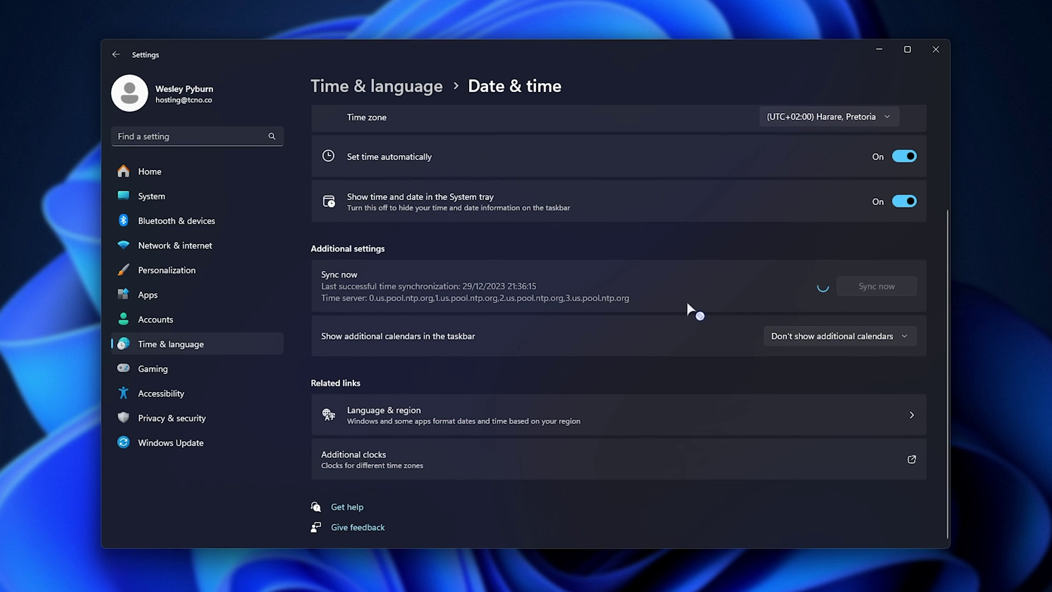
scroll(706, 321, "up", 3)
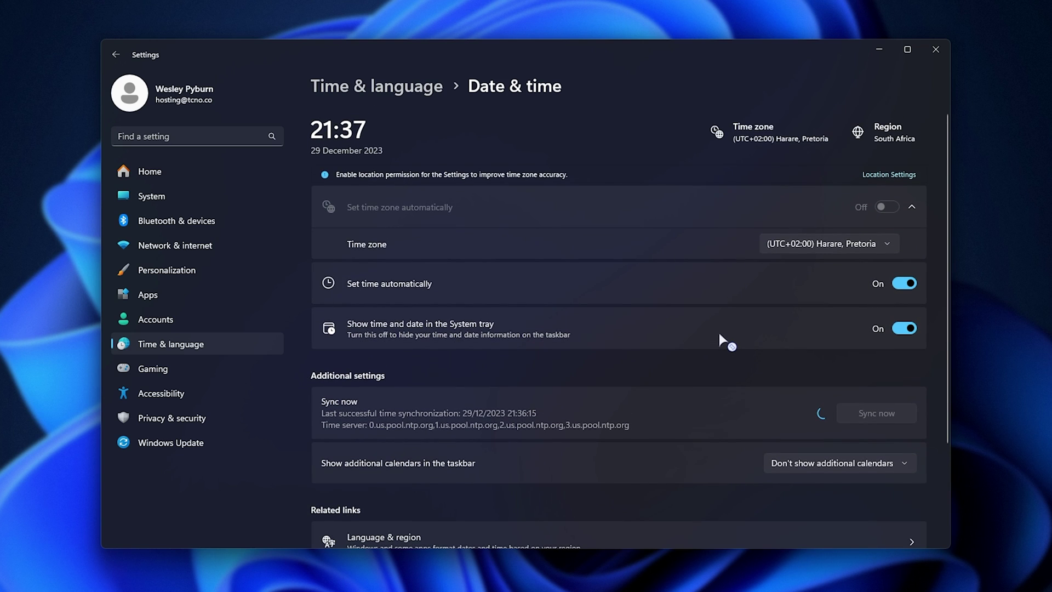